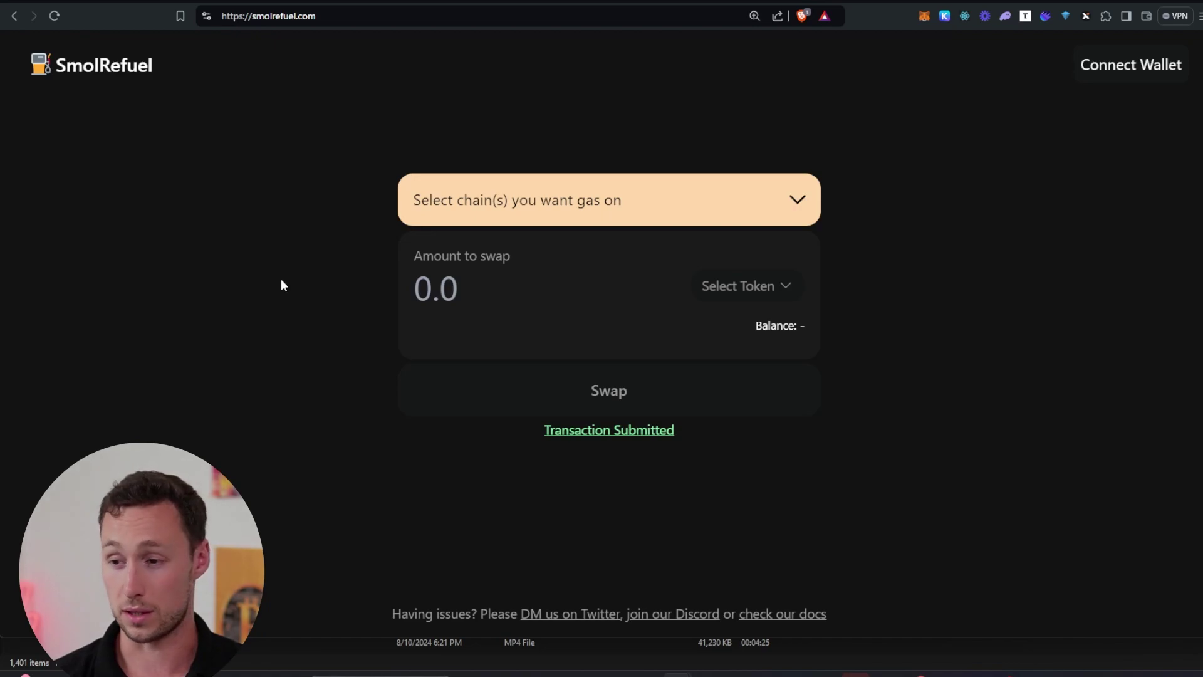
Browse the supported networks in the gas chain list (Mantle, Cronos, Linea…) and close it unselected.
{"action": "left_click", "coordinate": [558, 216]}
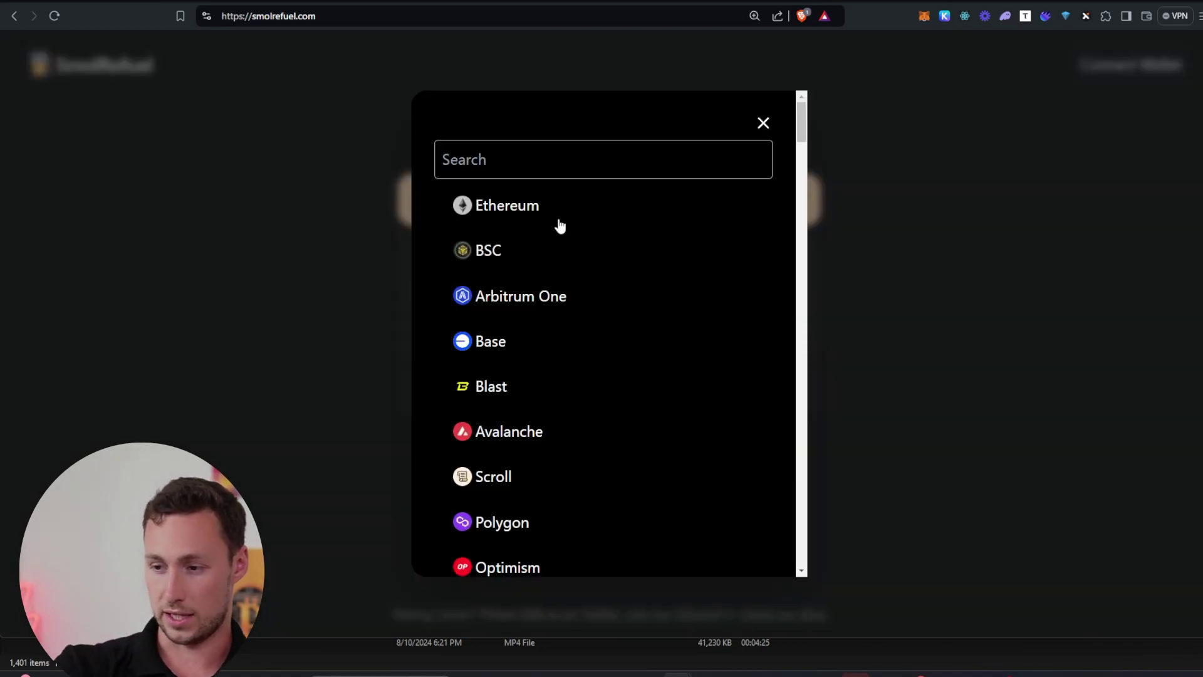
{"action": "scroll", "coordinate": [586, 275], "scroll_direction": "down", "scroll_amount": 5}
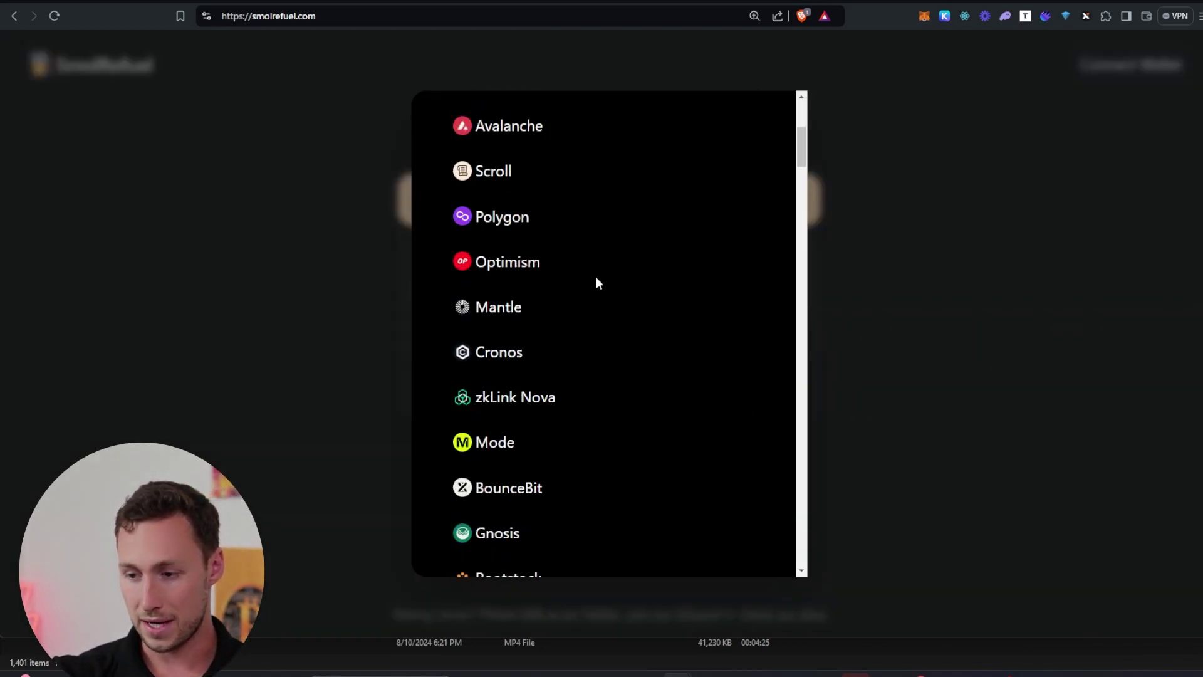
{"action": "scroll", "coordinate": [596, 280], "scroll_direction": "up", "scroll_amount": 5}
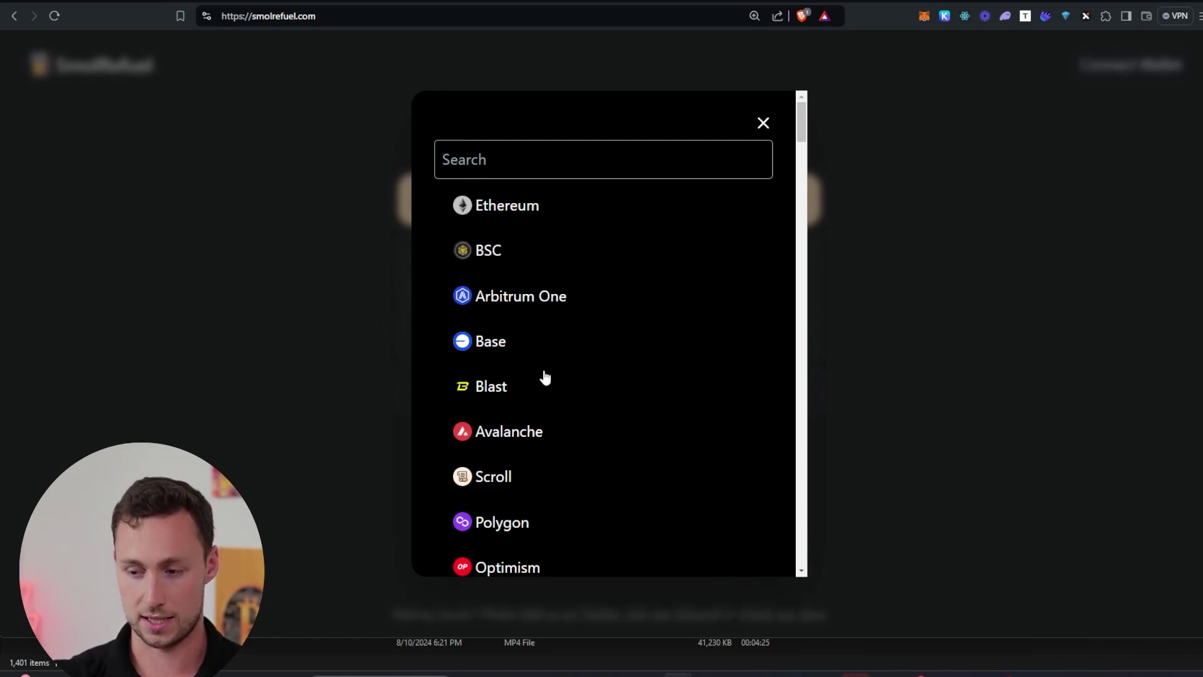
{"action": "scroll", "coordinate": [548, 370], "scroll_direction": "down", "scroll_amount": 15}
{"action": "scroll", "coordinate": [555, 374], "scroll_direction": "down", "scroll_amount": 20}
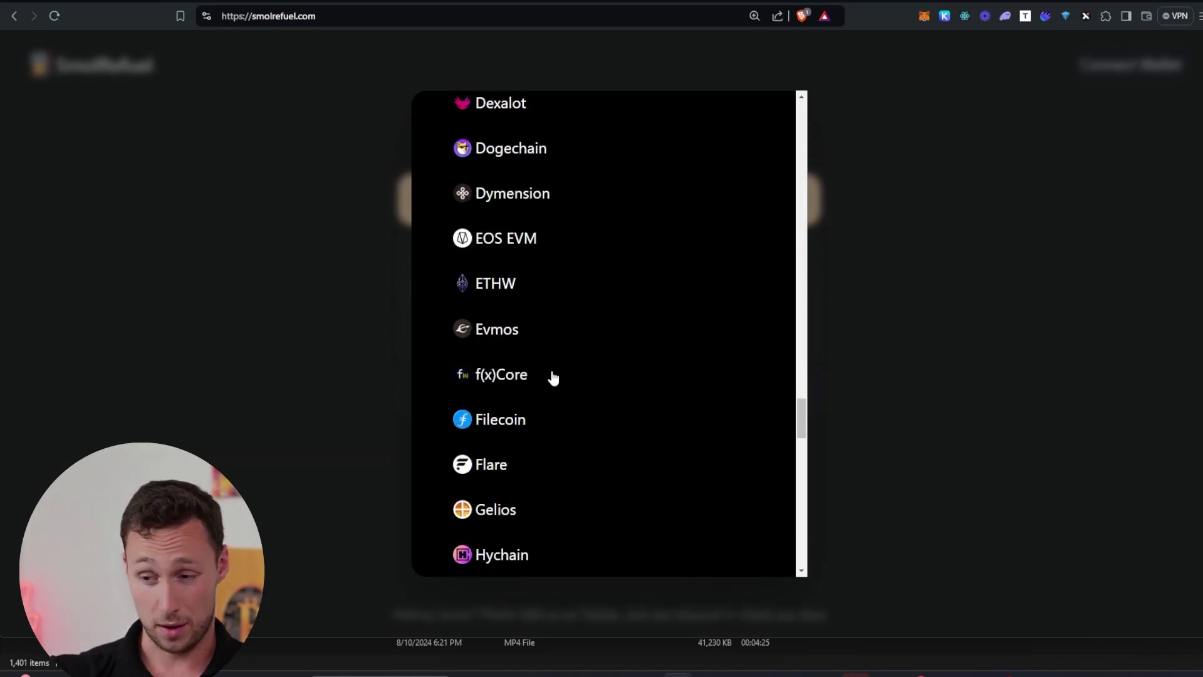
{"action": "scroll", "coordinate": [565, 375], "scroll_direction": "up", "scroll_amount": 20}
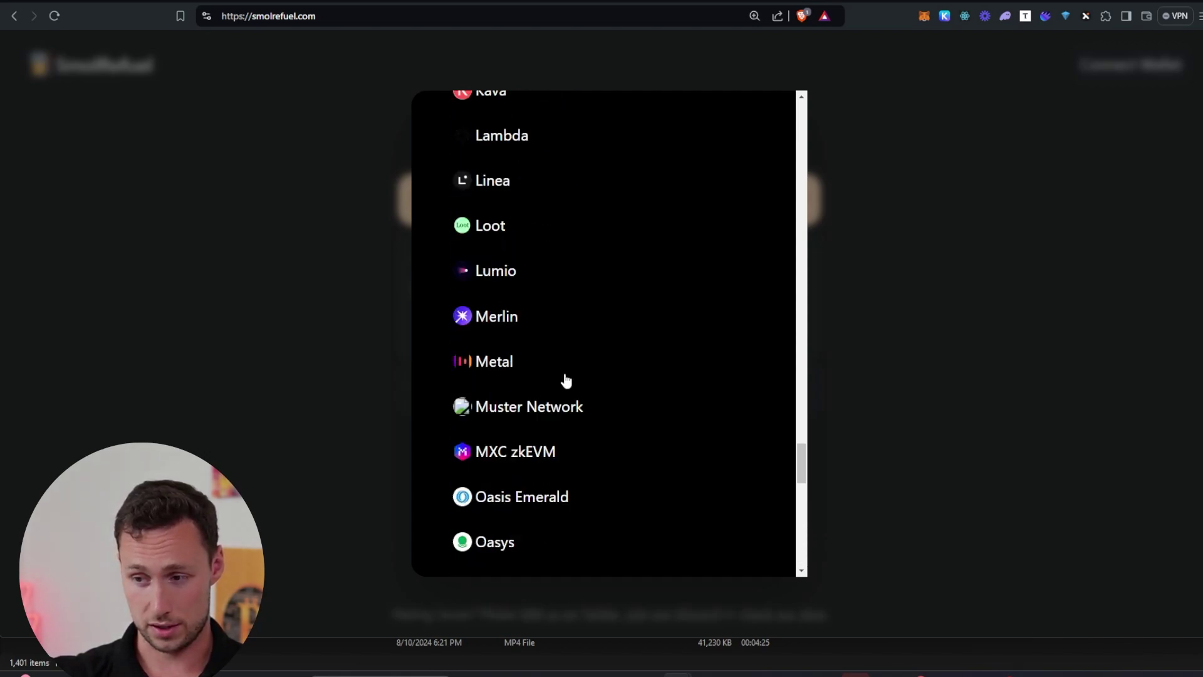
{"action": "scroll", "coordinate": [557, 370], "scroll_direction": "up", "scroll_amount": 5}
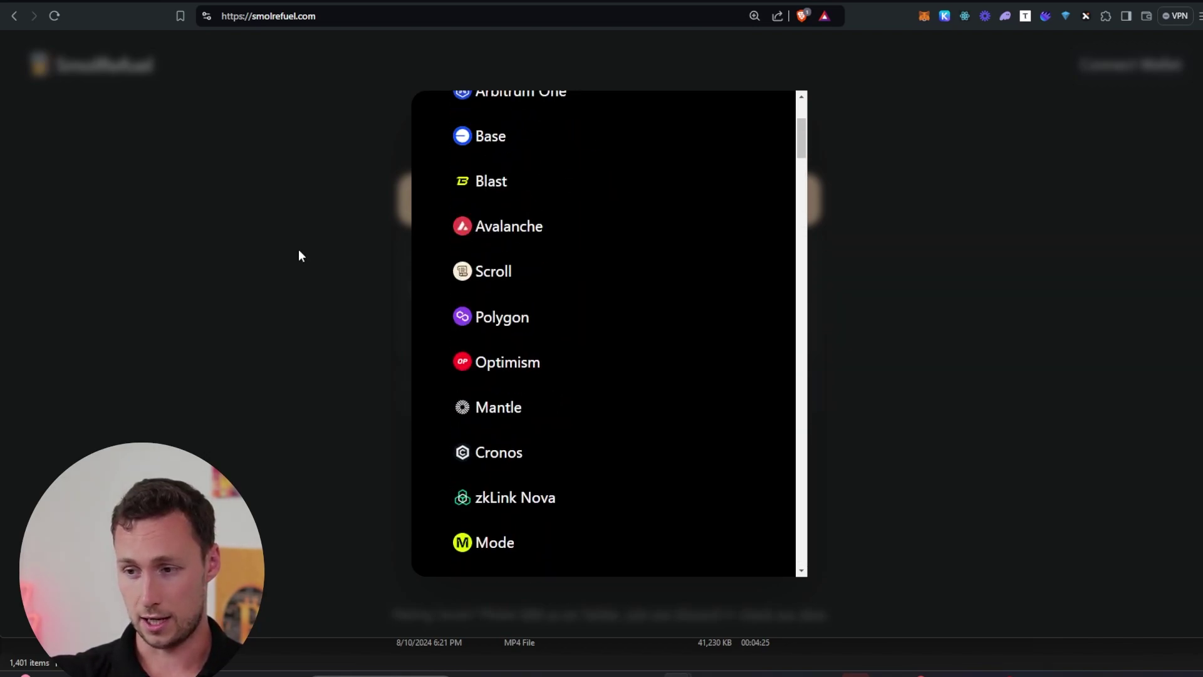
{"action": "left_click", "coordinate": [299, 250]}
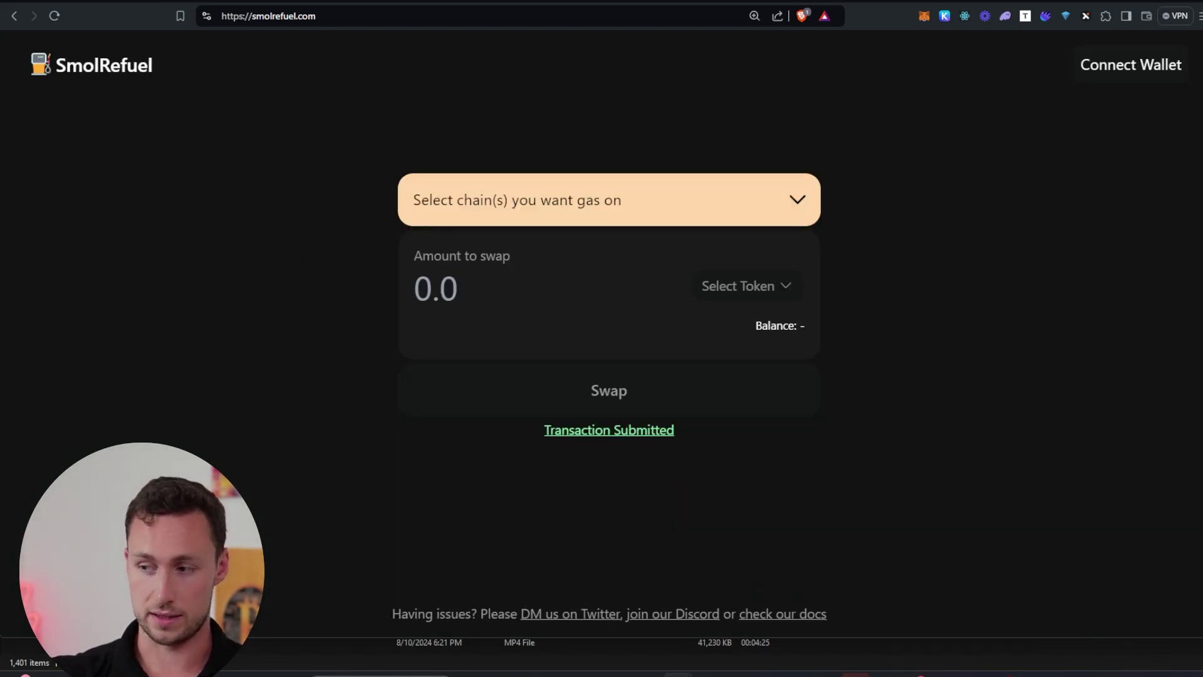
Check MetaMask balances, then connect the MetaMask test account to SmolRefuel.
{"action": "left_click", "coordinate": [924, 16]}
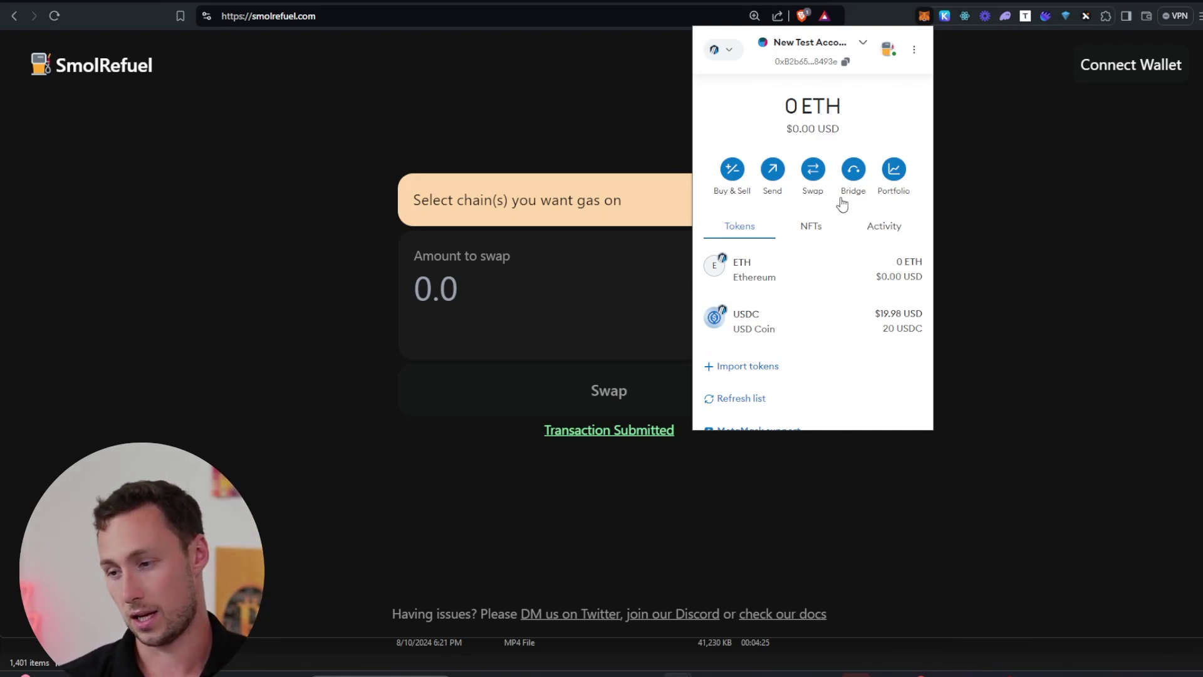
{"action": "left_click", "coordinate": [1106, 65]}
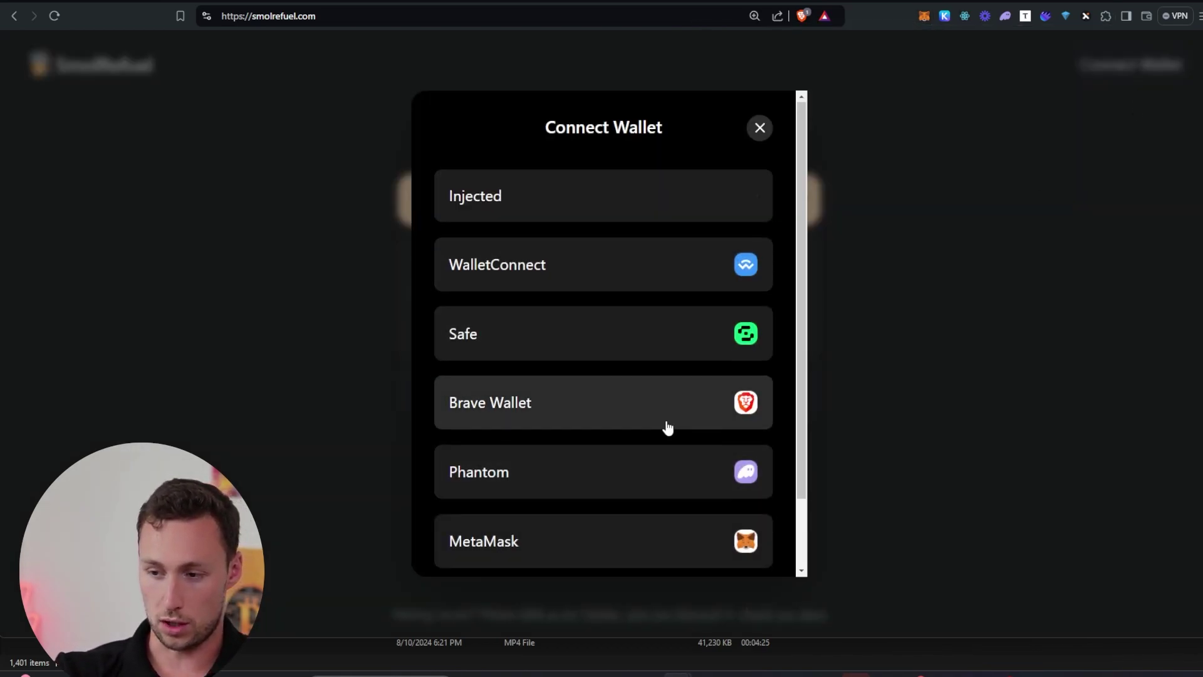
{"action": "scroll", "coordinate": [664, 421], "scroll_direction": "down", "scroll_amount": 2}
{"action": "left_click", "coordinate": [605, 471]}
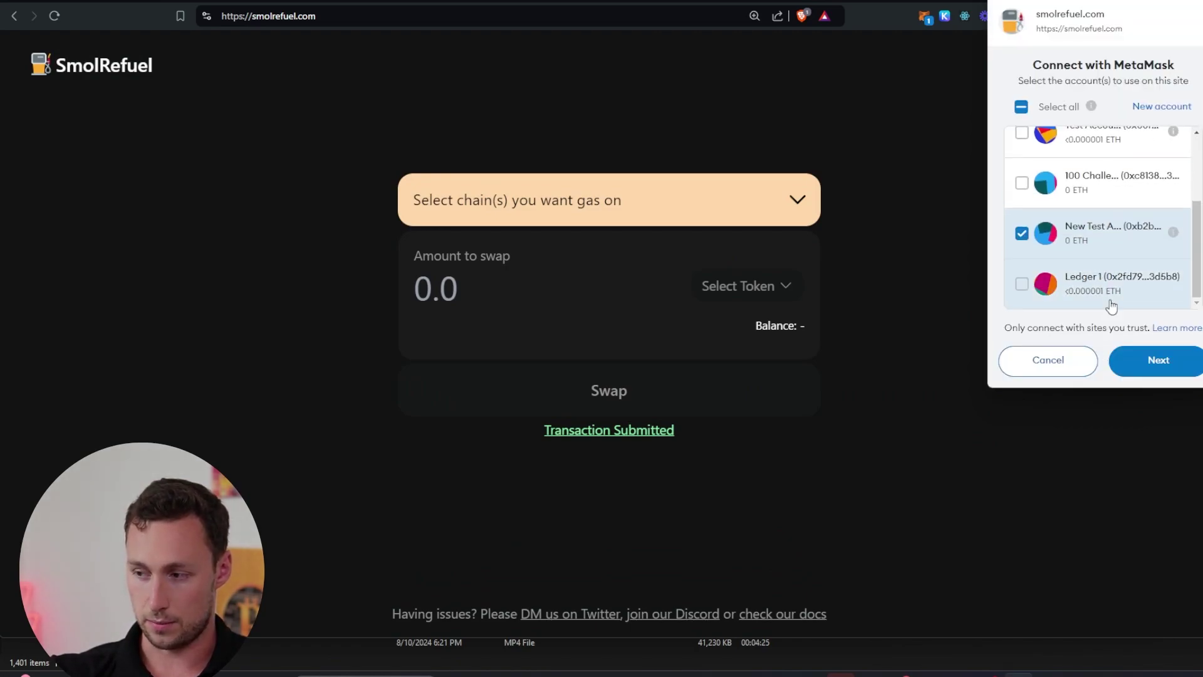
{"action": "left_click", "coordinate": [1158, 369]}
{"action": "left_click", "coordinate": [1160, 372]}
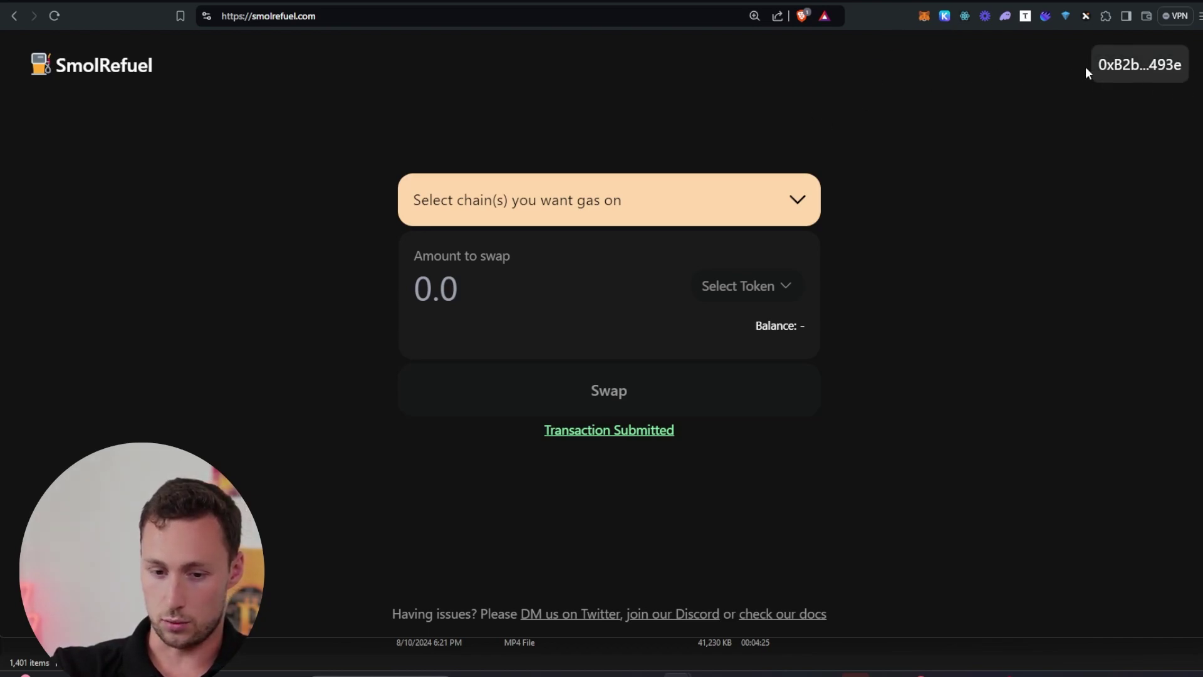
{"action": "left_click", "coordinate": [787, 198]}
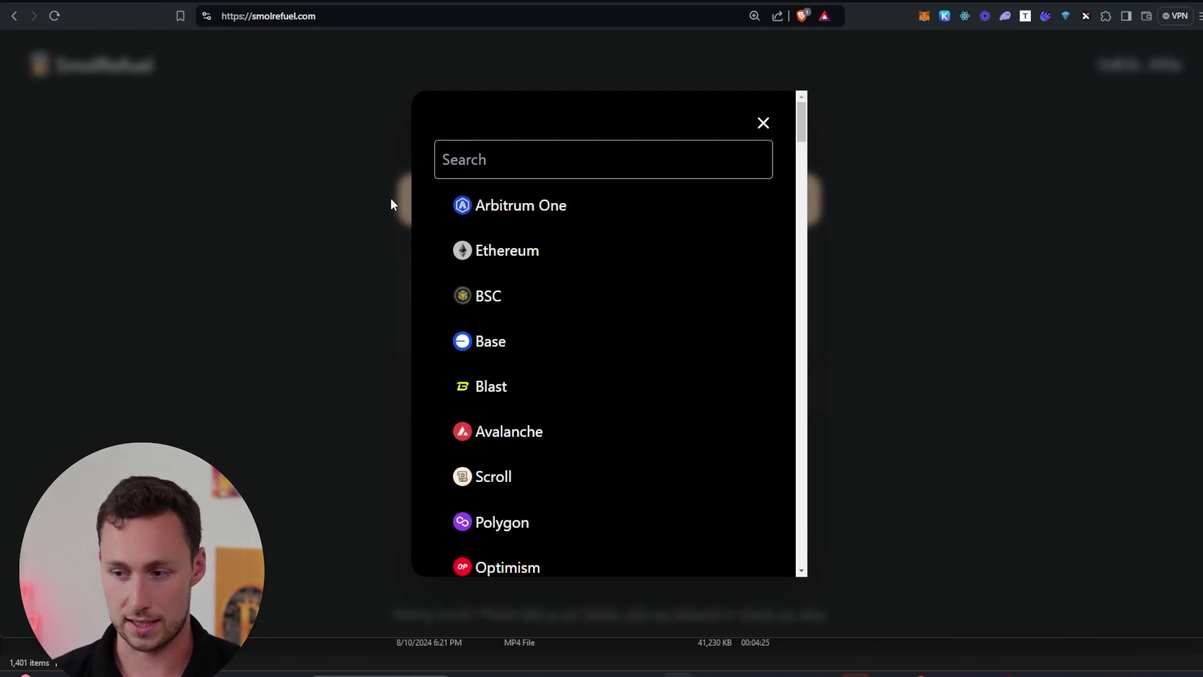
Set Arbitrum One as the gas chain and USDC (Arbitrum One) as the source token, balance 20.
{"action": "left_click", "coordinate": [524, 205]}
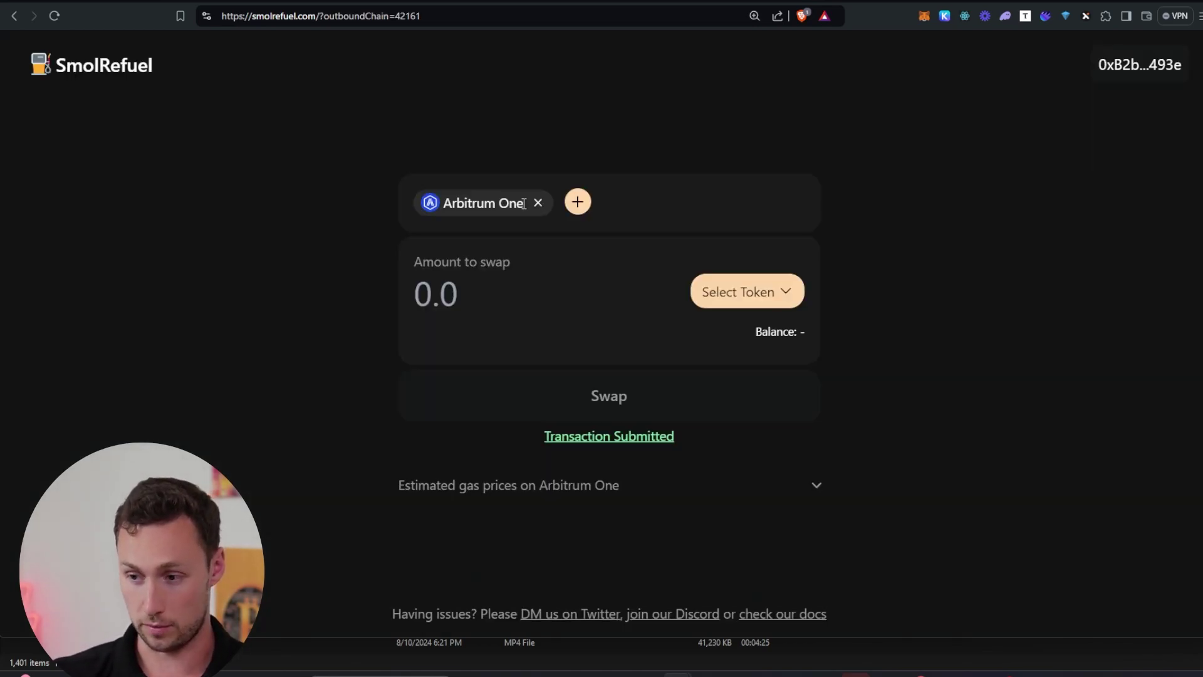
{"action": "left_click", "coordinate": [744, 277]}
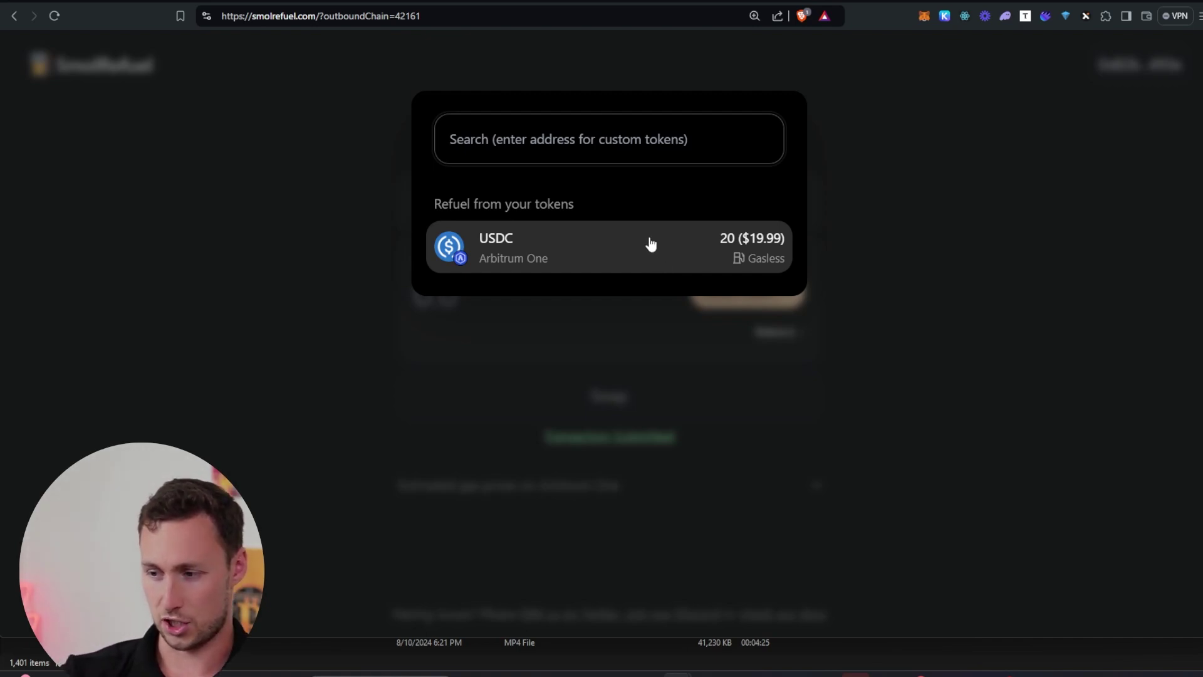
{"action": "left_click", "coordinate": [585, 254]}
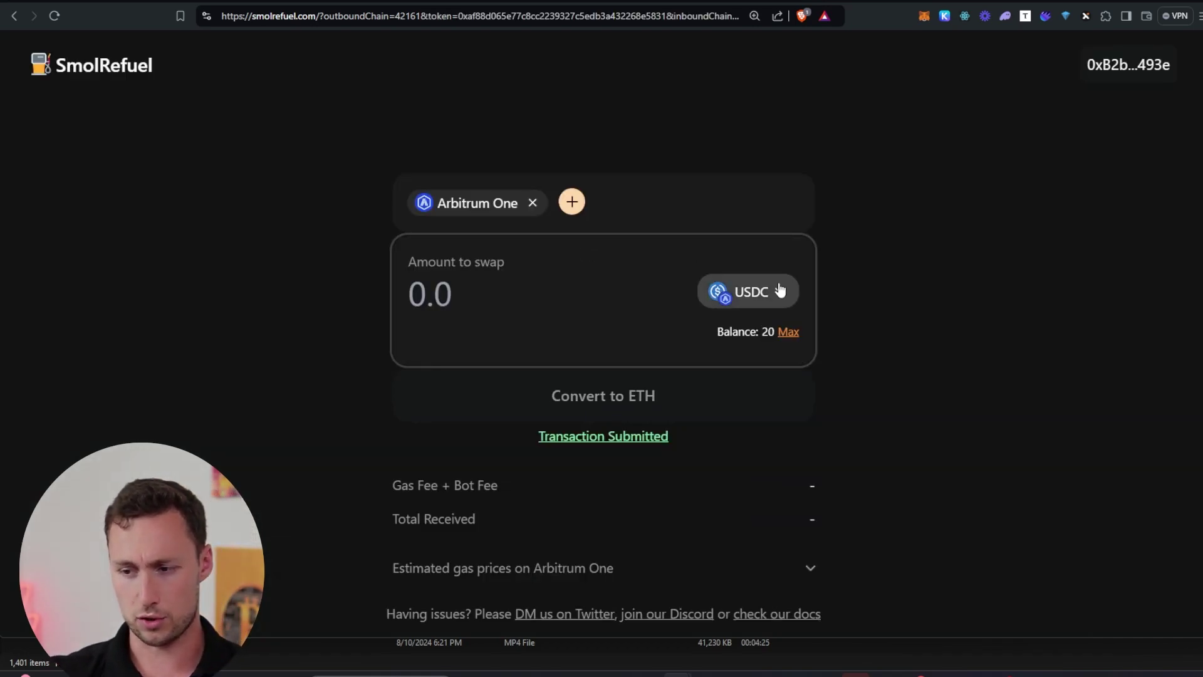
Replace the Max amount of 20 with 2 USDC and review the 0.00002 ETH fee and 0.0007 ETH received.
{"action": "left_click", "coordinate": [580, 284]}
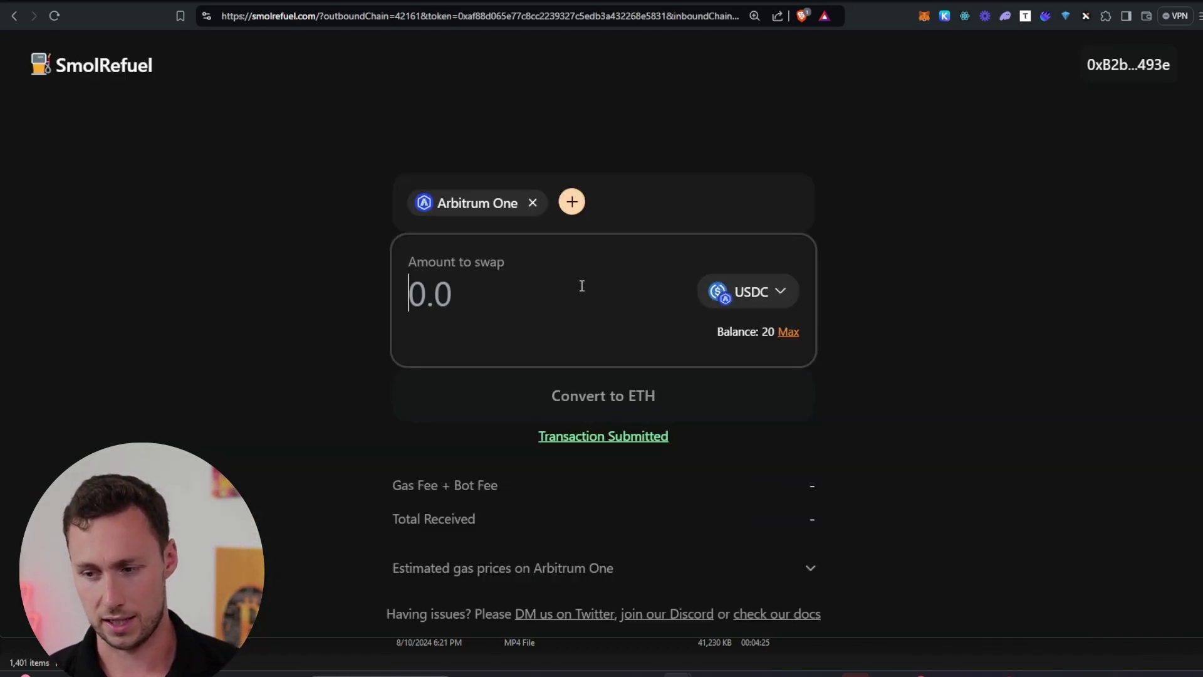
{"action": "left_click", "coordinate": [788, 332]}
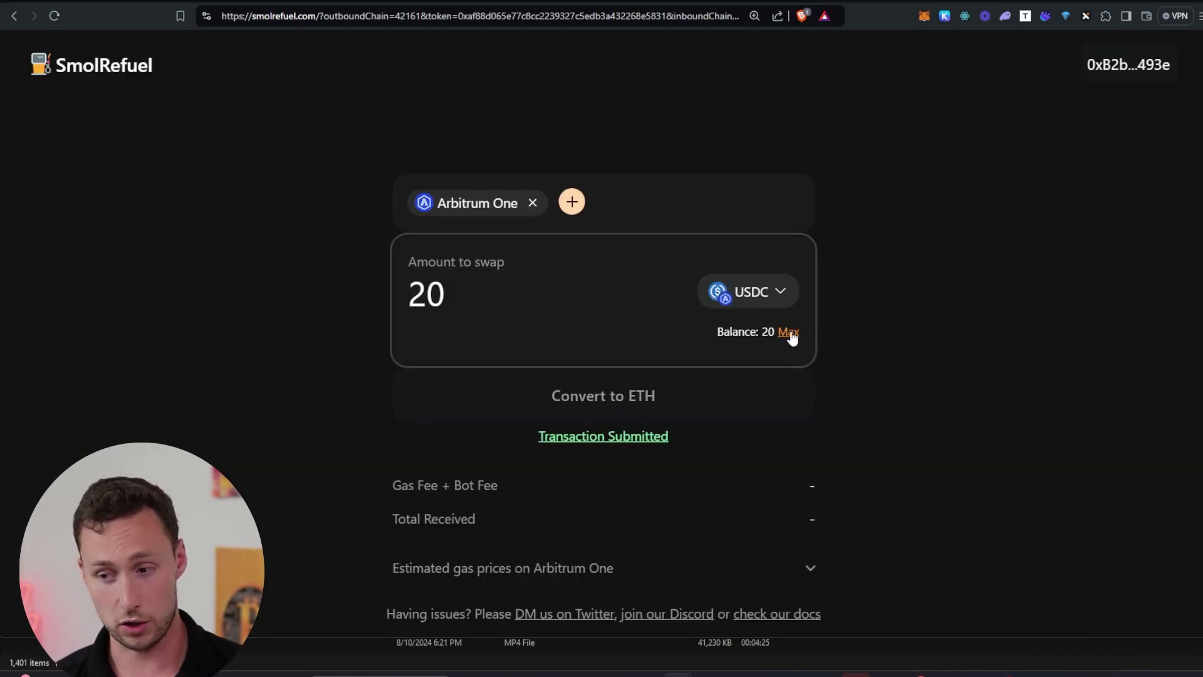
{"action": "double_click", "coordinate": [431, 306]}
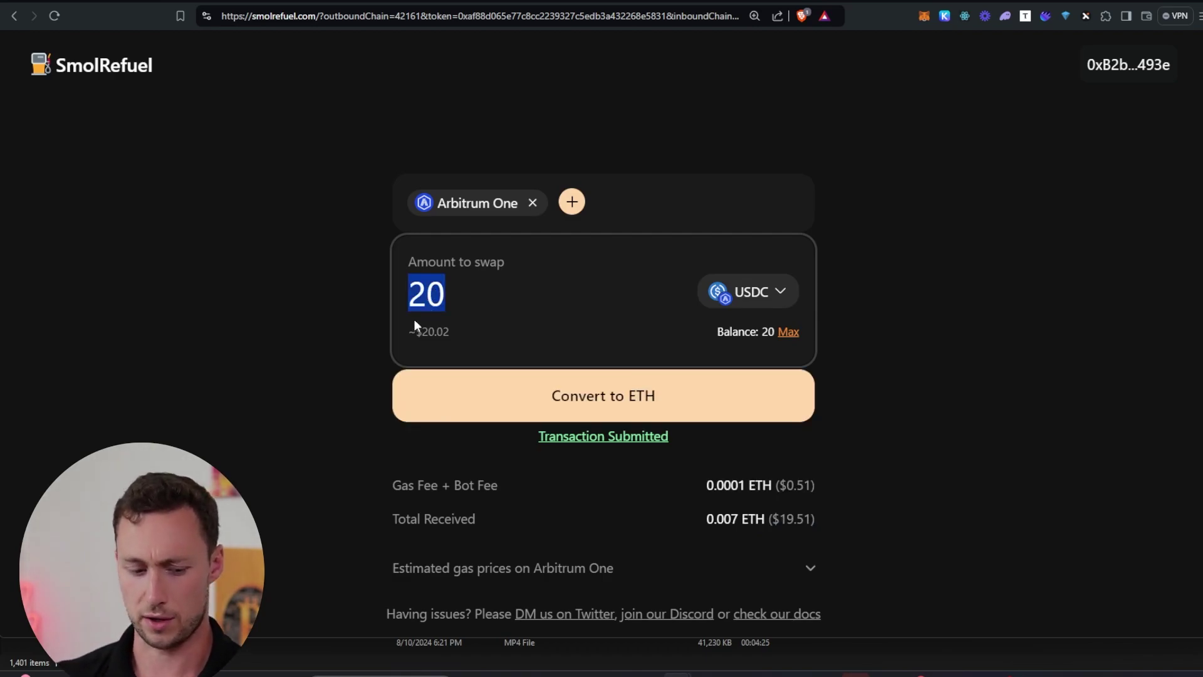
{"action": "type", "text": "2"}
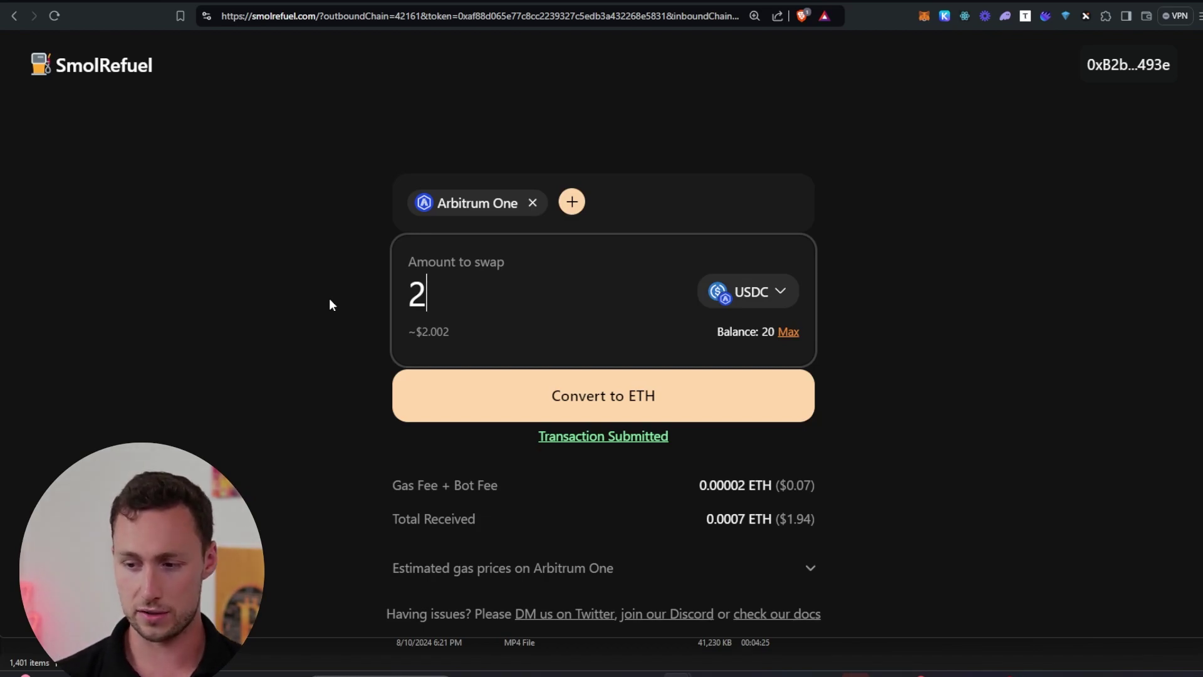
{"action": "scroll", "coordinate": [423, 382], "scroll_direction": "down", "scroll_amount": 1}
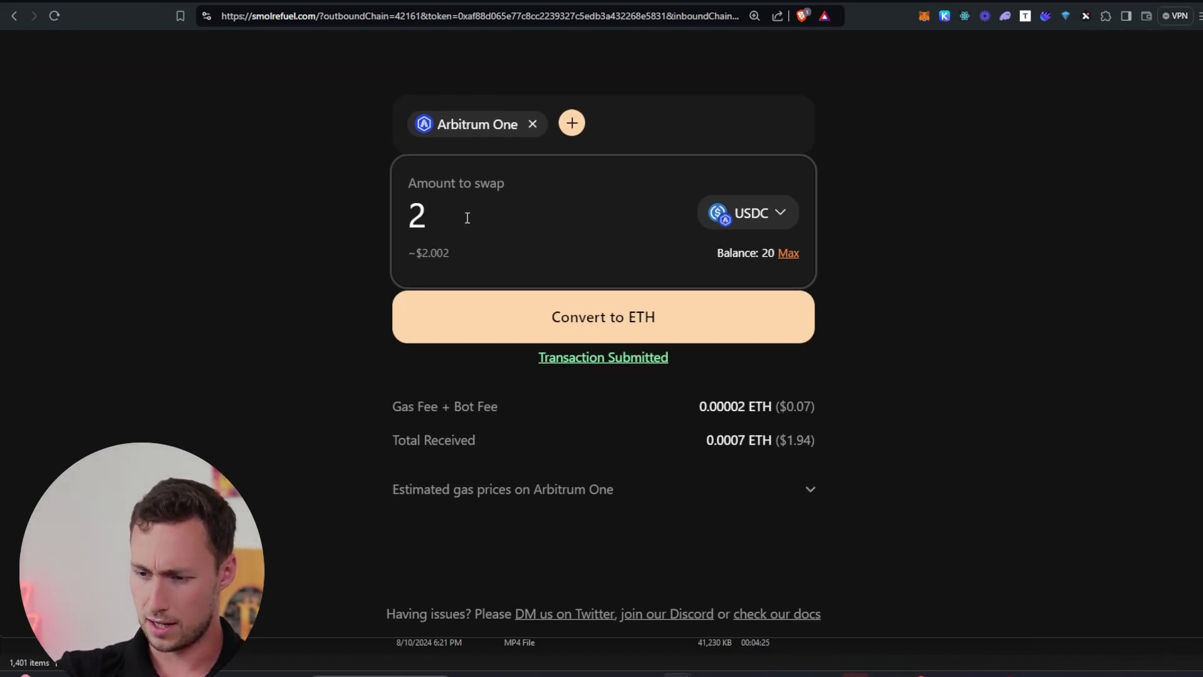
{"action": "left_click_drag", "start_coordinate": [402, 408], "coordinate": [481, 400]}
{"action": "left_click", "coordinate": [773, 407]}
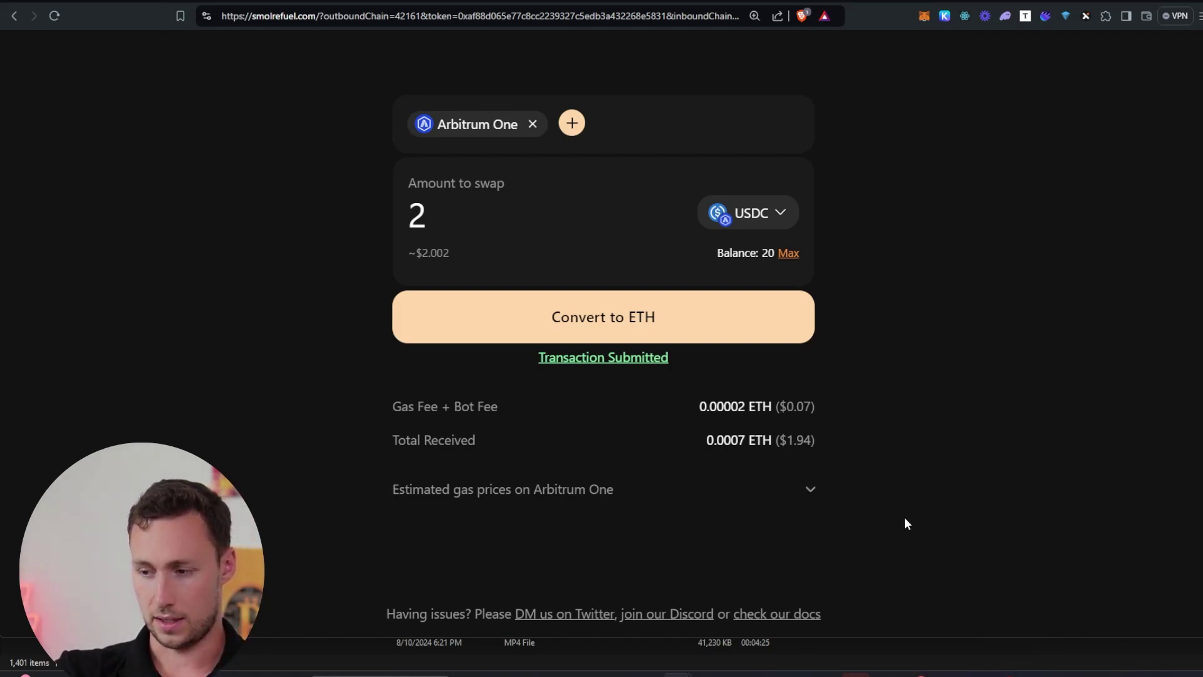
Convert 2 USDC to ETH by signing the MetaMask permit request.
{"action": "left_click", "coordinate": [537, 317]}
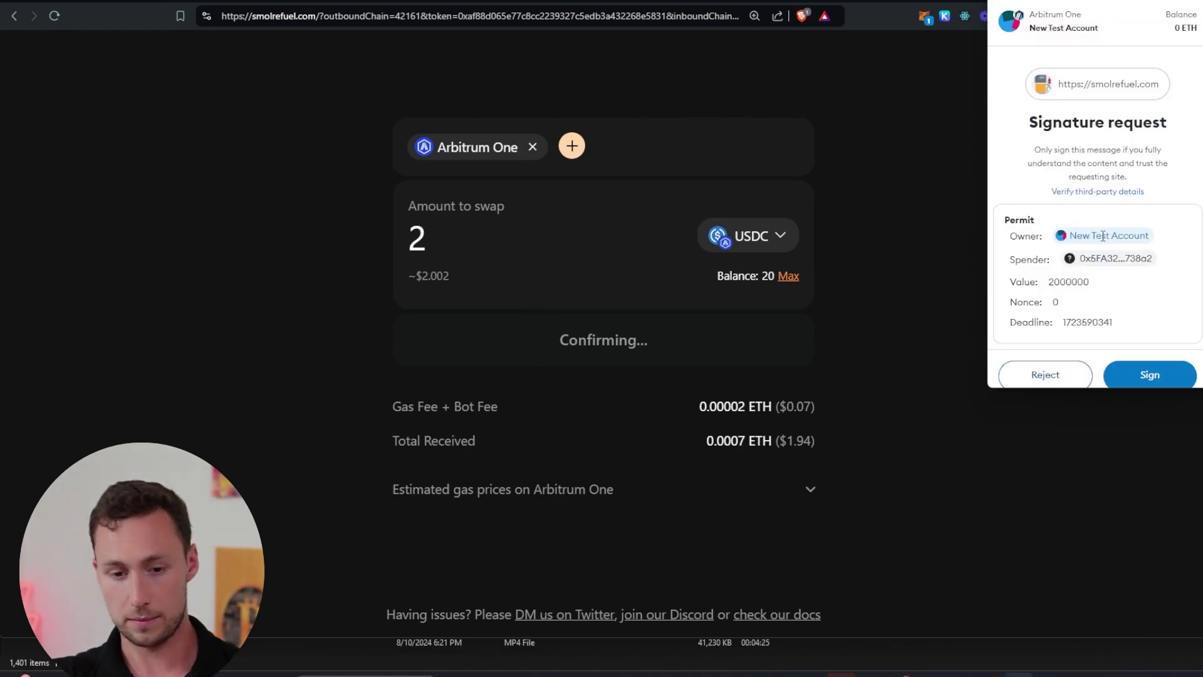
{"action": "scroll", "coordinate": [1146, 308], "scroll_direction": "down", "scroll_amount": 1}
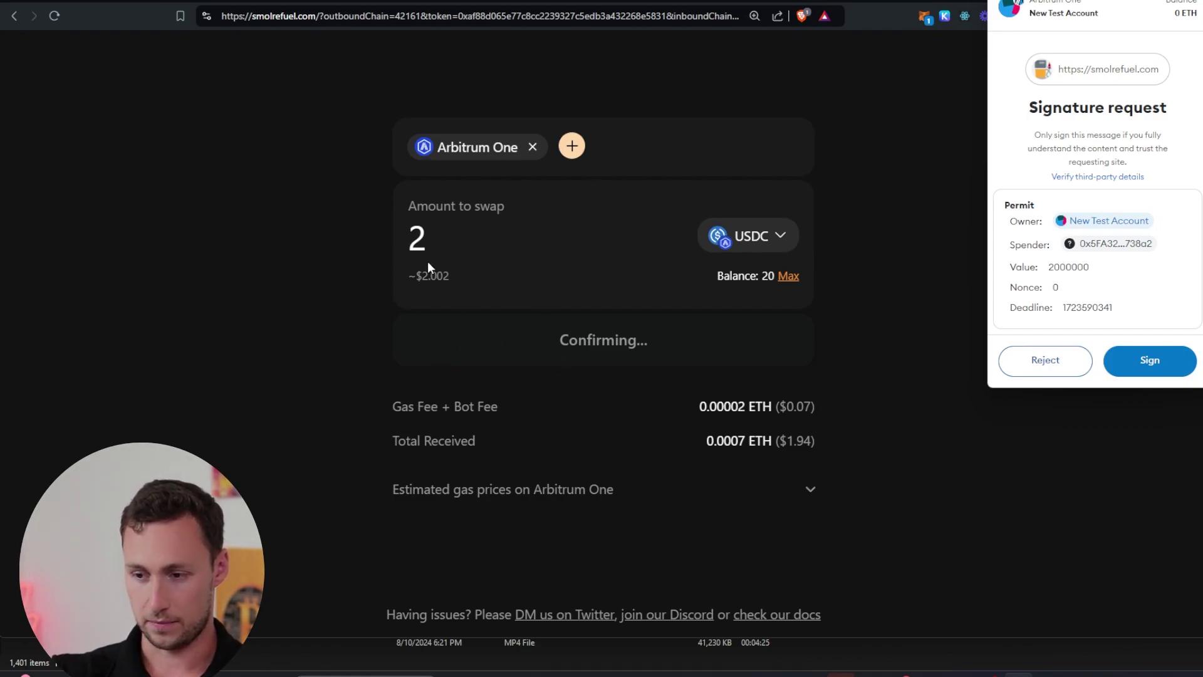
{"action": "left_click", "coordinate": [1162, 369]}
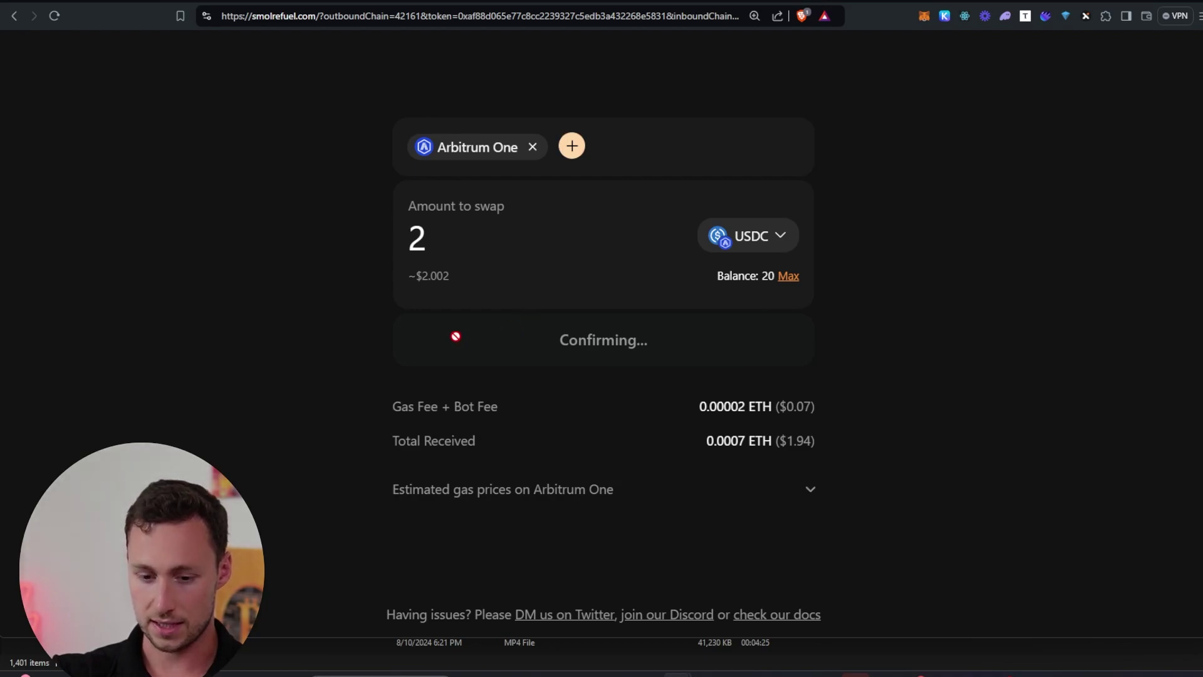
{"action": "left_click", "coordinate": [924, 17]}
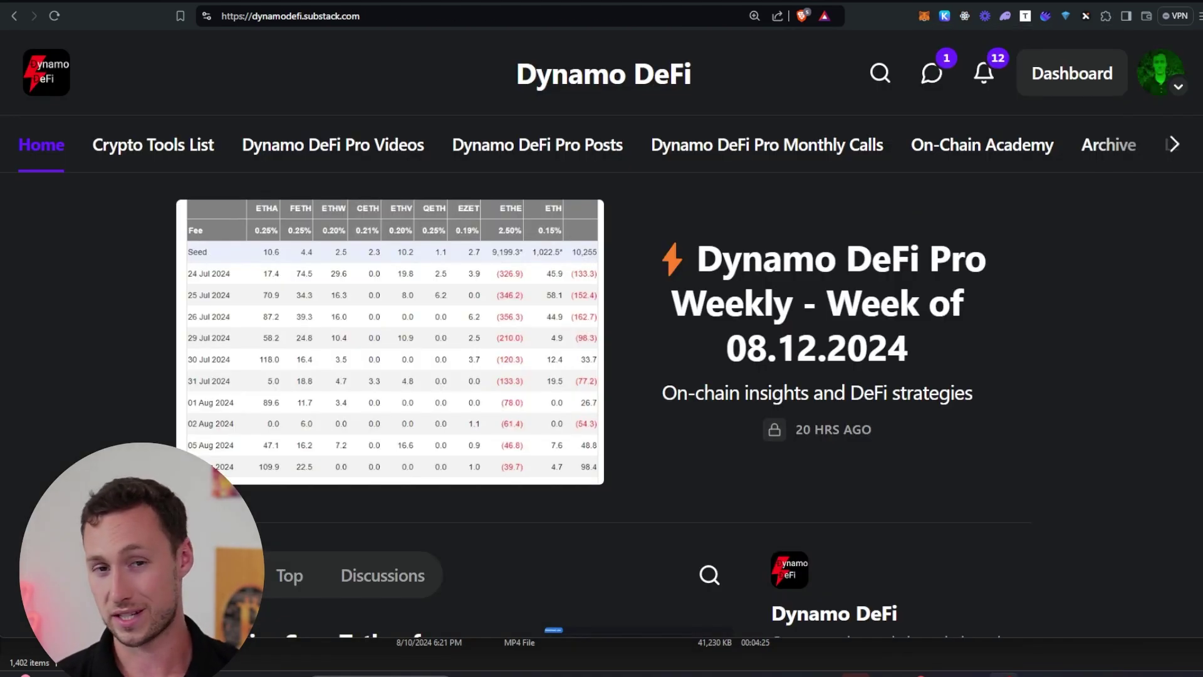
Open the Dynamo DeFi post 'Celsius Sues Tether for Billions' and scroll to its Arkham Intelligence spotlight.
{"action": "scroll", "coordinate": [649, 255], "scroll_direction": "down", "scroll_amount": 6}
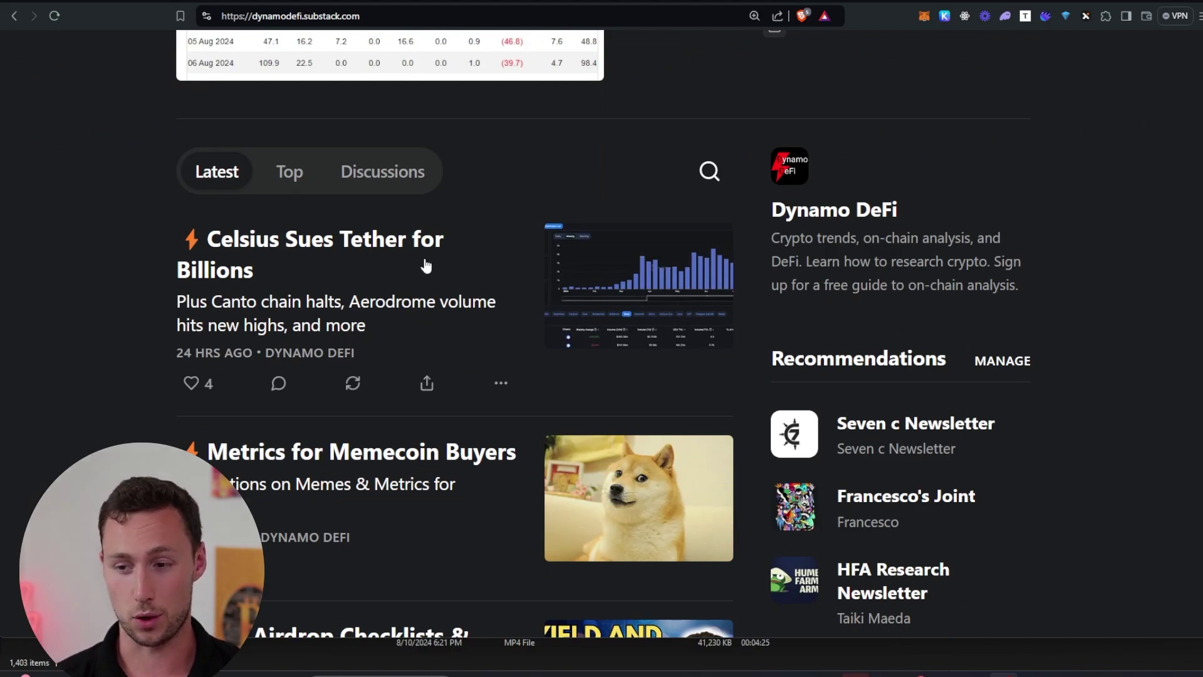
{"action": "left_click", "coordinate": [371, 256]}
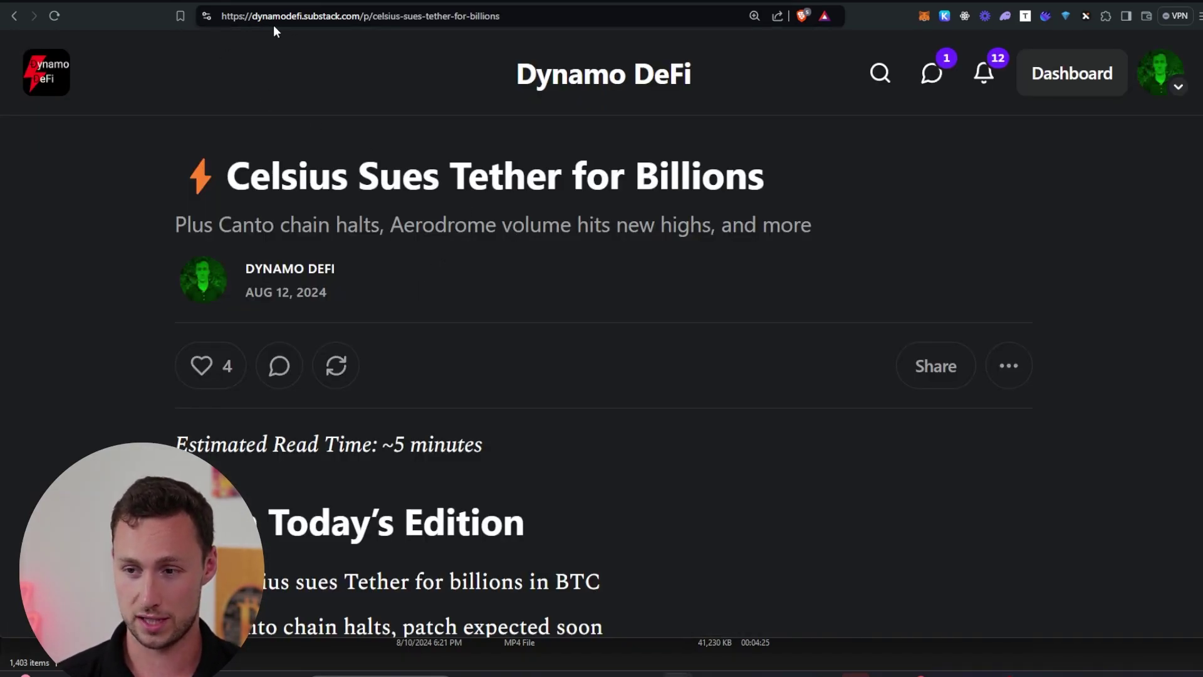
{"action": "left_click_drag", "start_coordinate": [269, 18], "coordinate": [353, 17]}
{"action": "left_click", "coordinate": [352, 16]}
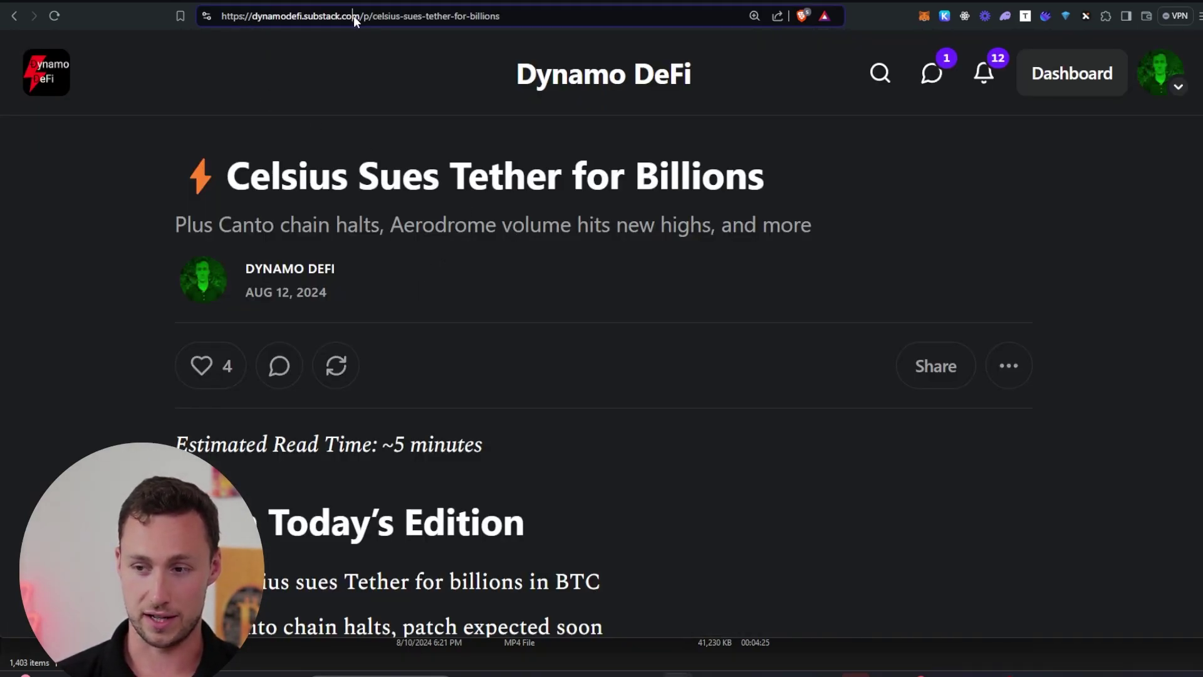
{"action": "left_click_drag", "start_coordinate": [1190, 44], "coordinate": [1182, 378]}
{"action": "scroll", "coordinate": [528, 294], "scroll_direction": "down", "scroll_amount": 1}
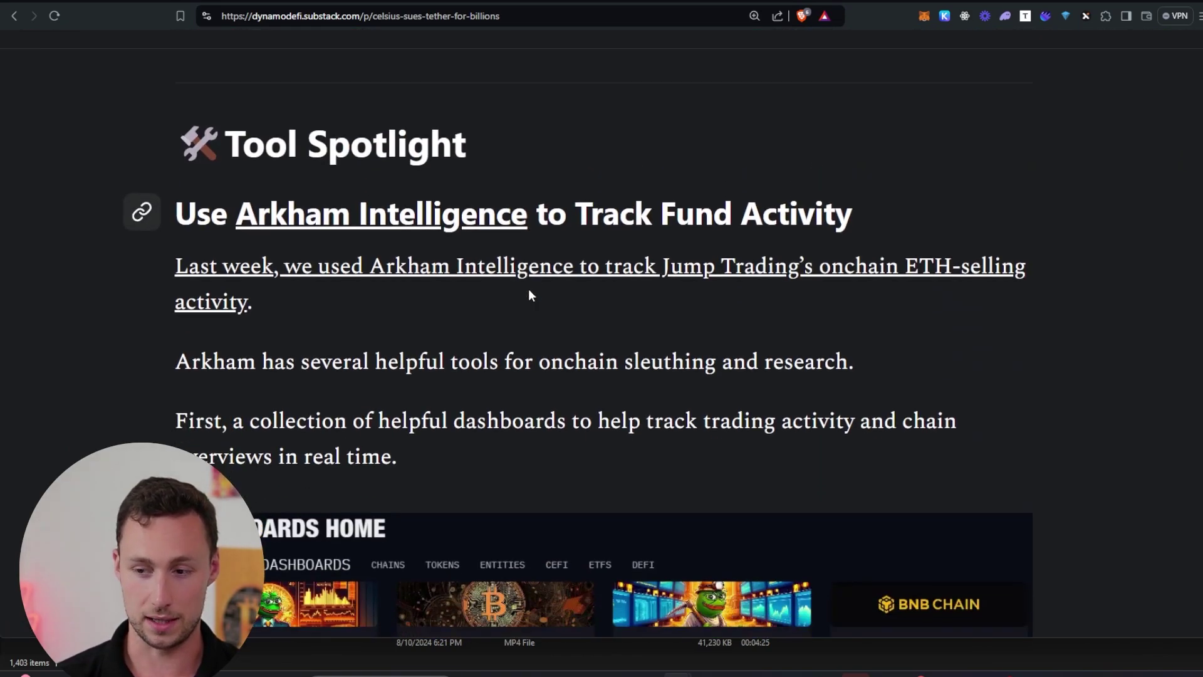